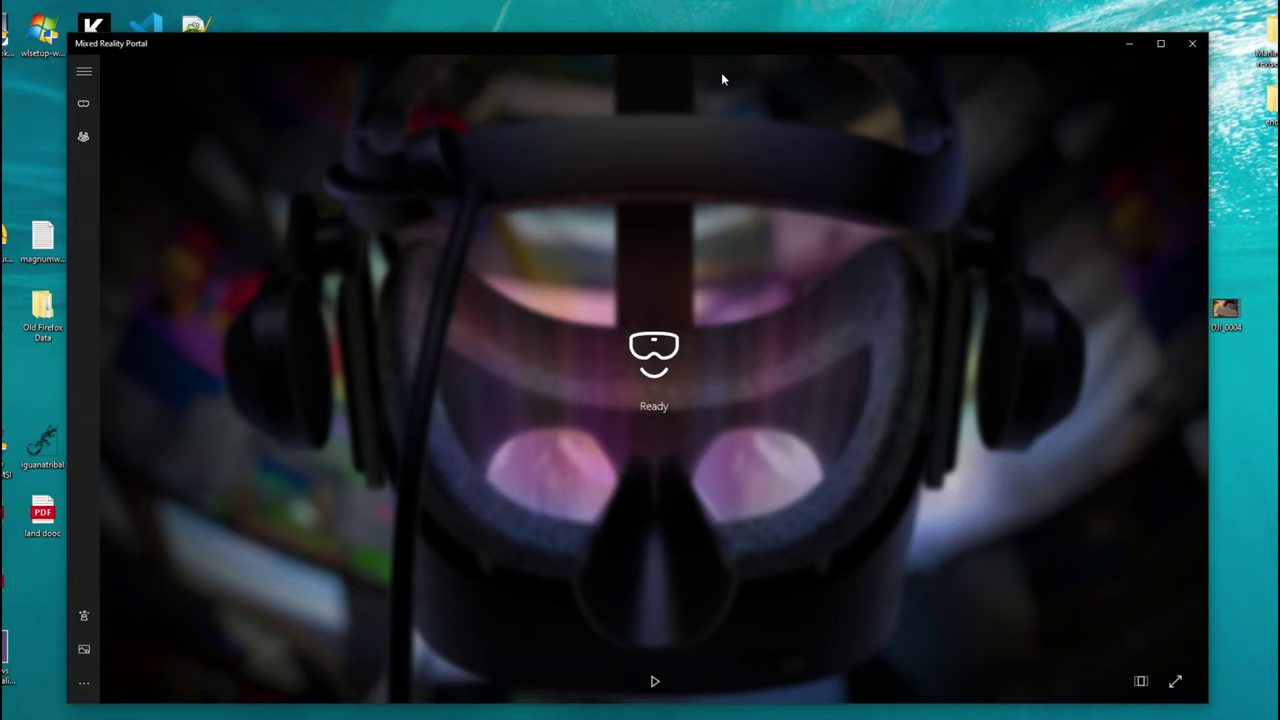
# Nudge the Mixed Reality Portal window slightly up and to the right
pyautogui.moveTo(689, 40); pyautogui.dragTo(732, 19)
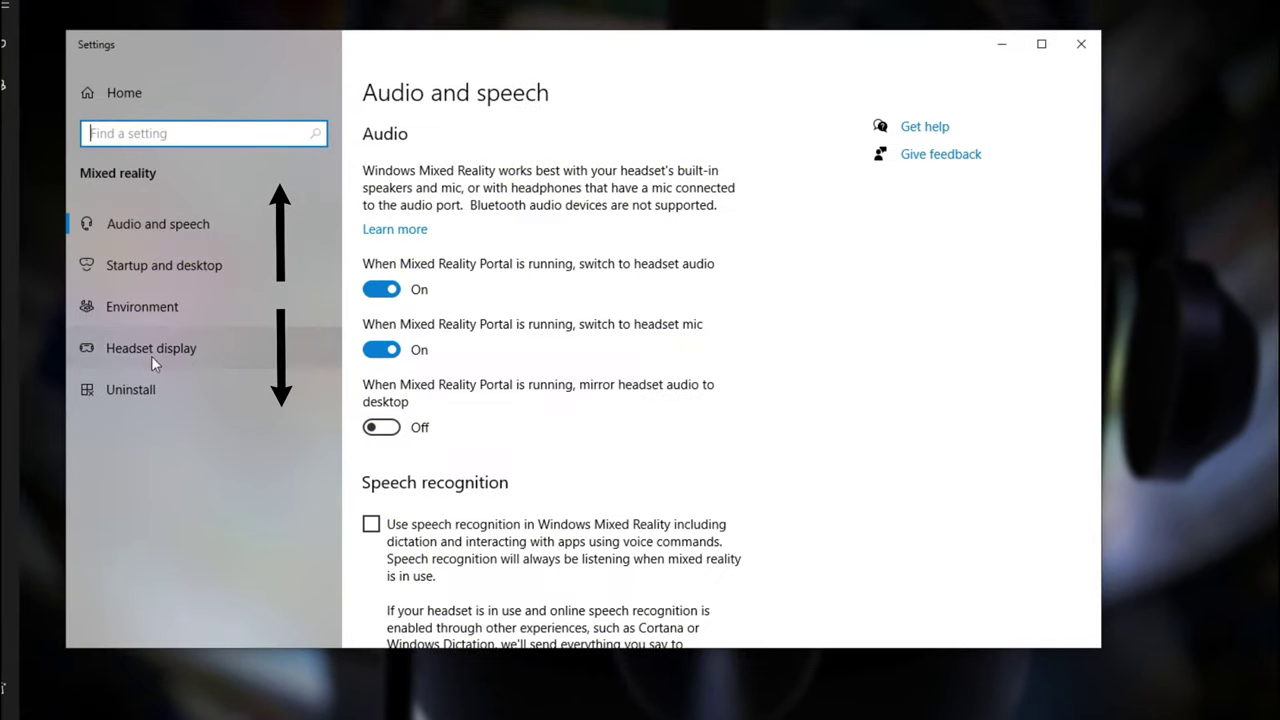
pyautogui.click(139, 232)
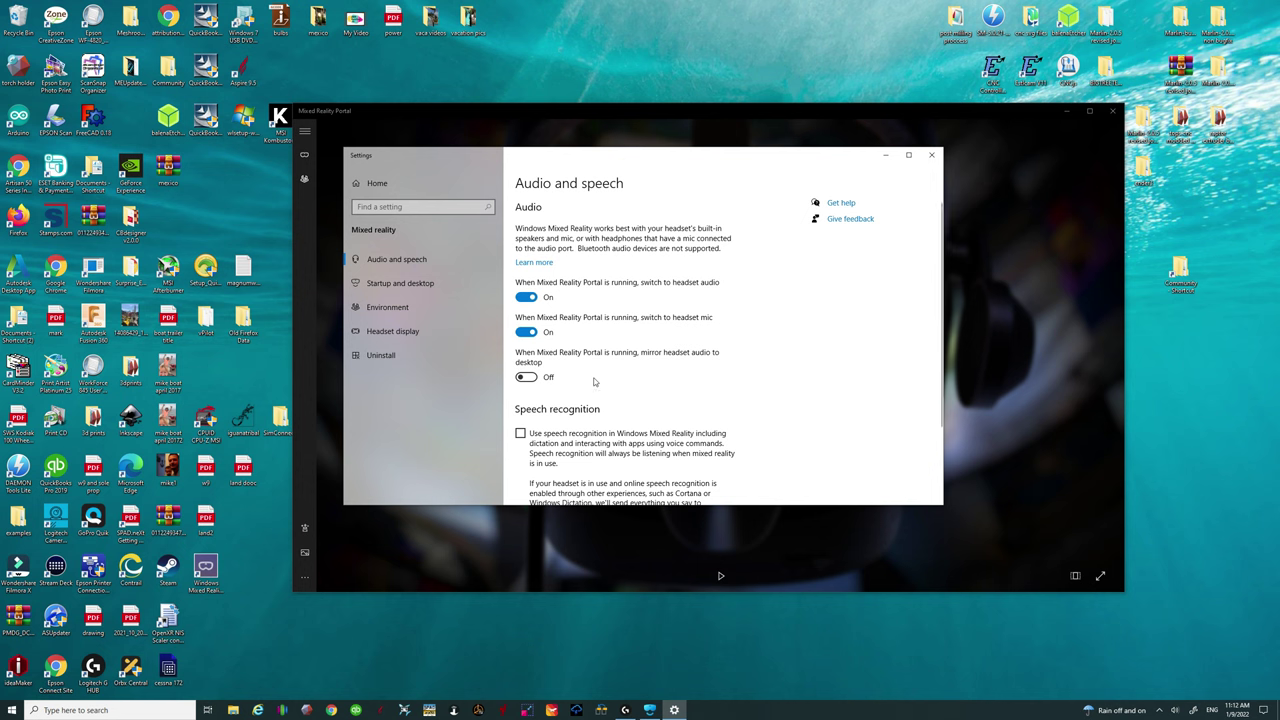
pyautogui.scroll(-1, 599, 383)
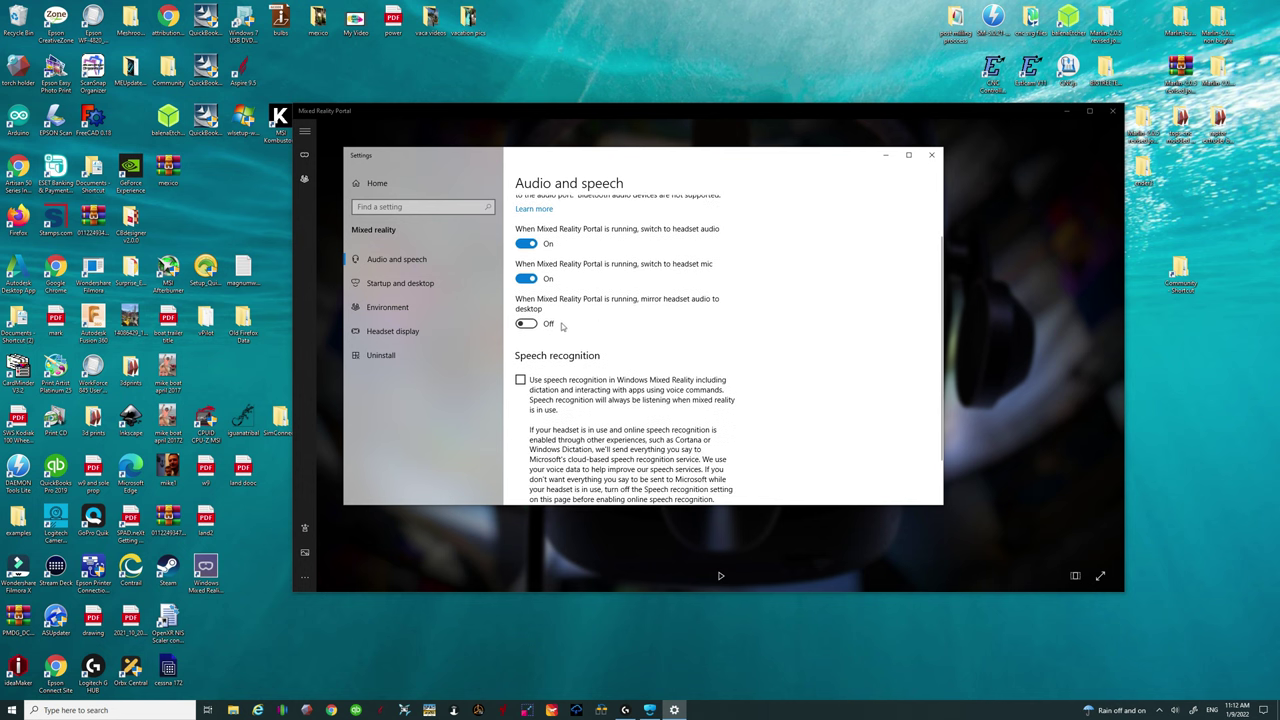
pyautogui.scroll(-1, 527, 330)
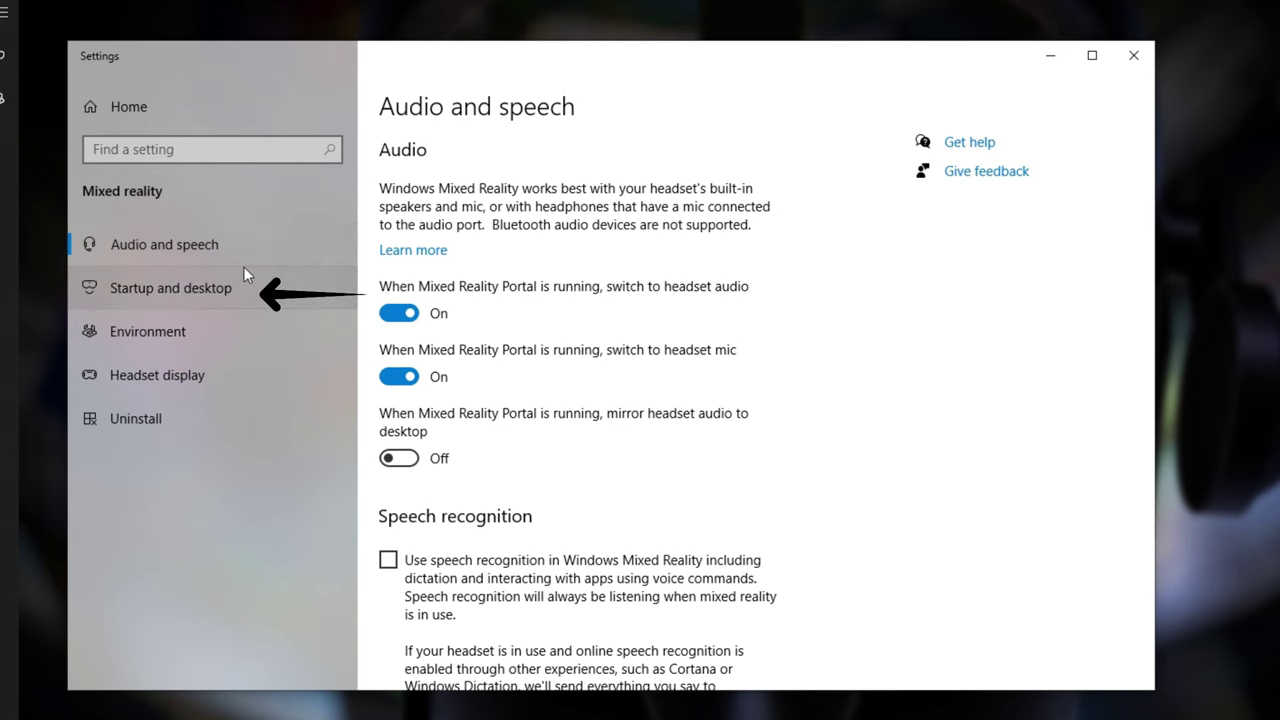
# Review the Startup and desktop page, including Desktop view auto-open and input switching
pyautogui.click(242, 284)
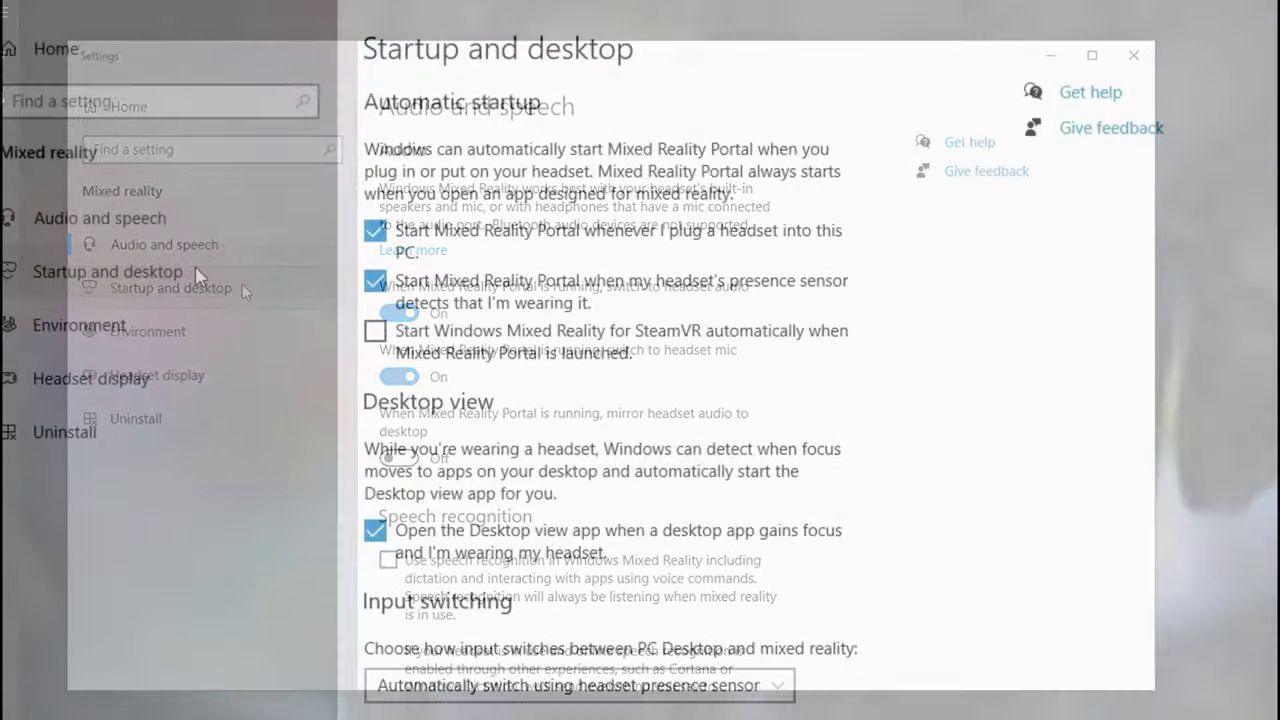
pyautogui.scroll(-3, 937, 570)
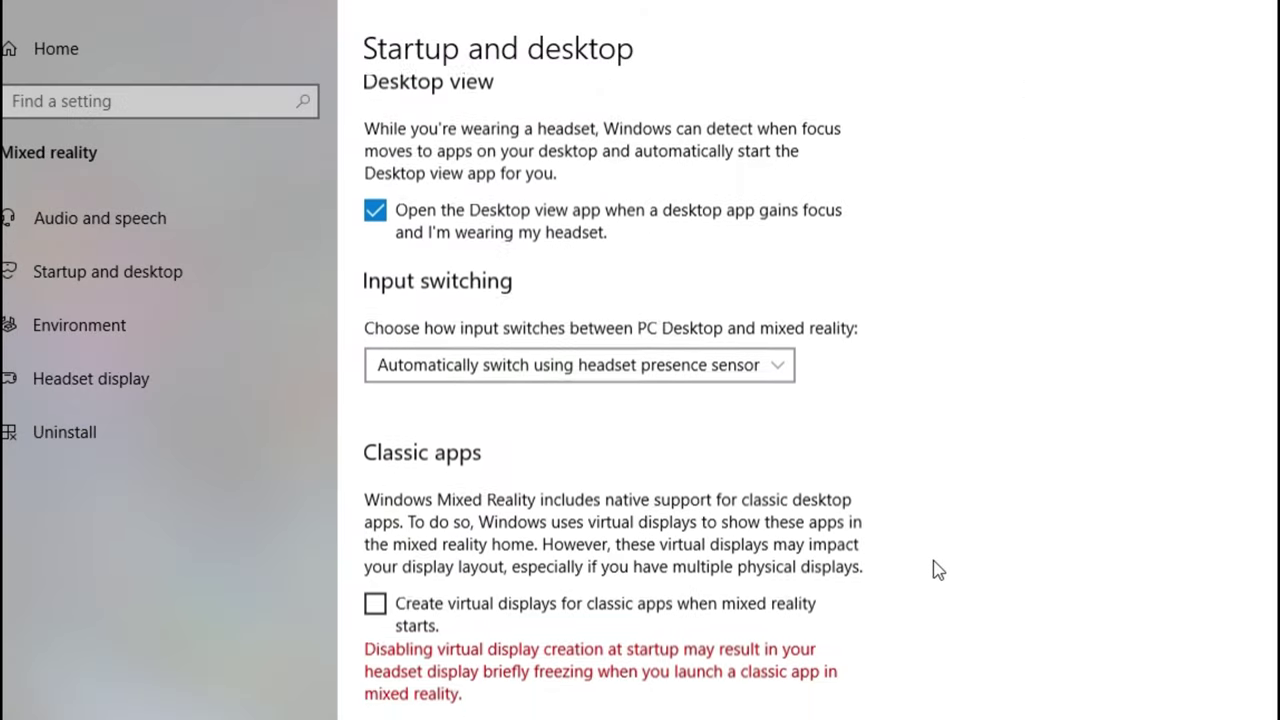
pyautogui.scroll(3, 937, 570)
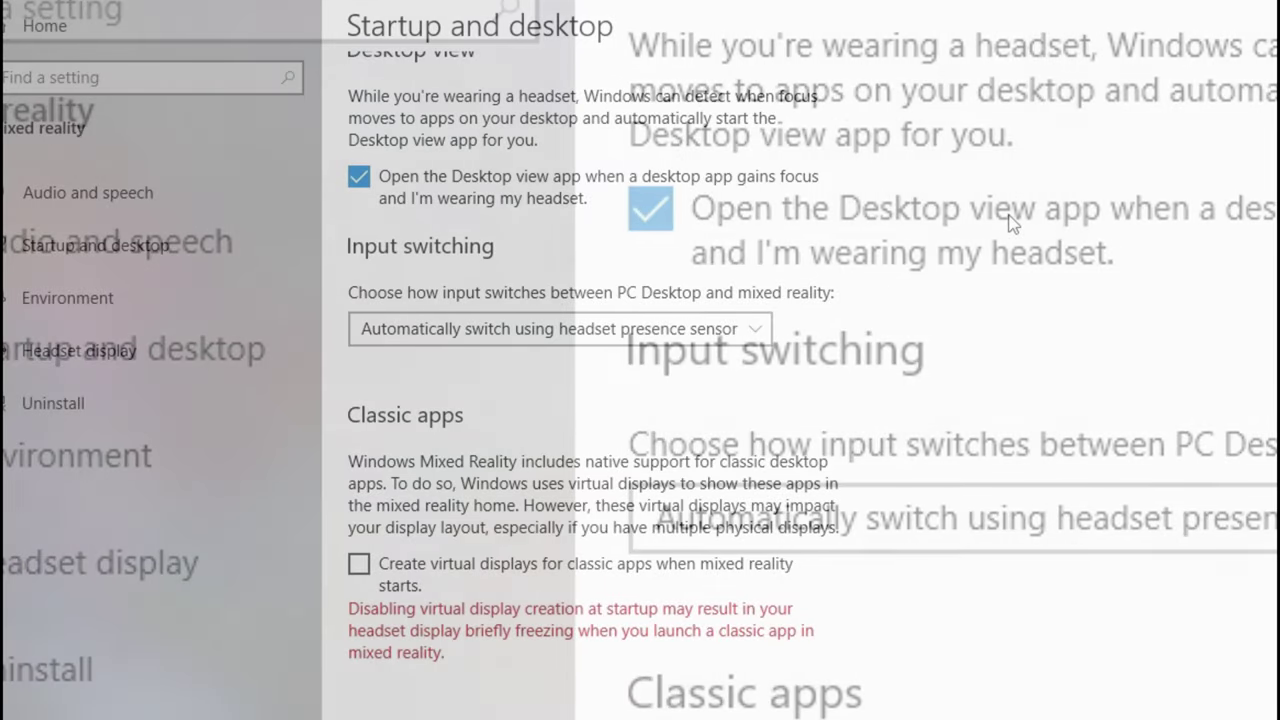
# Keep input switching on 'Automatically switch using headset presence sensor'
pyautogui.click(757, 332)
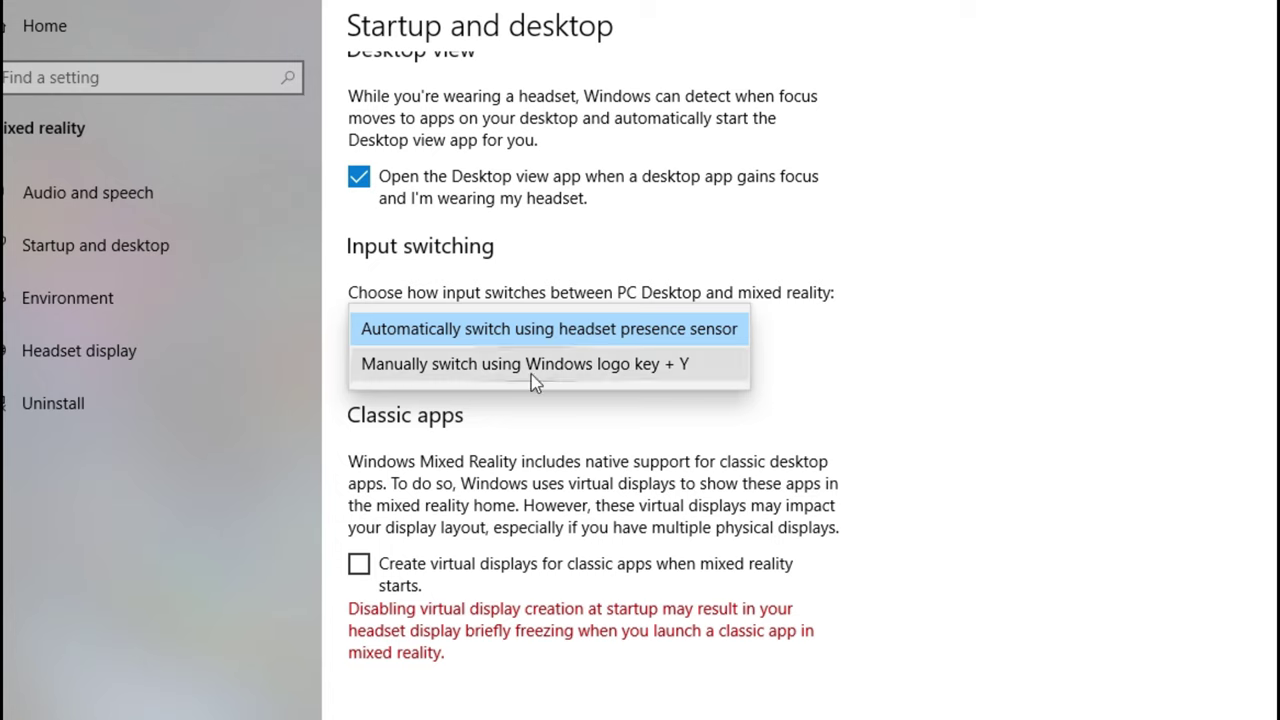
pyautogui.click(1013, 382)
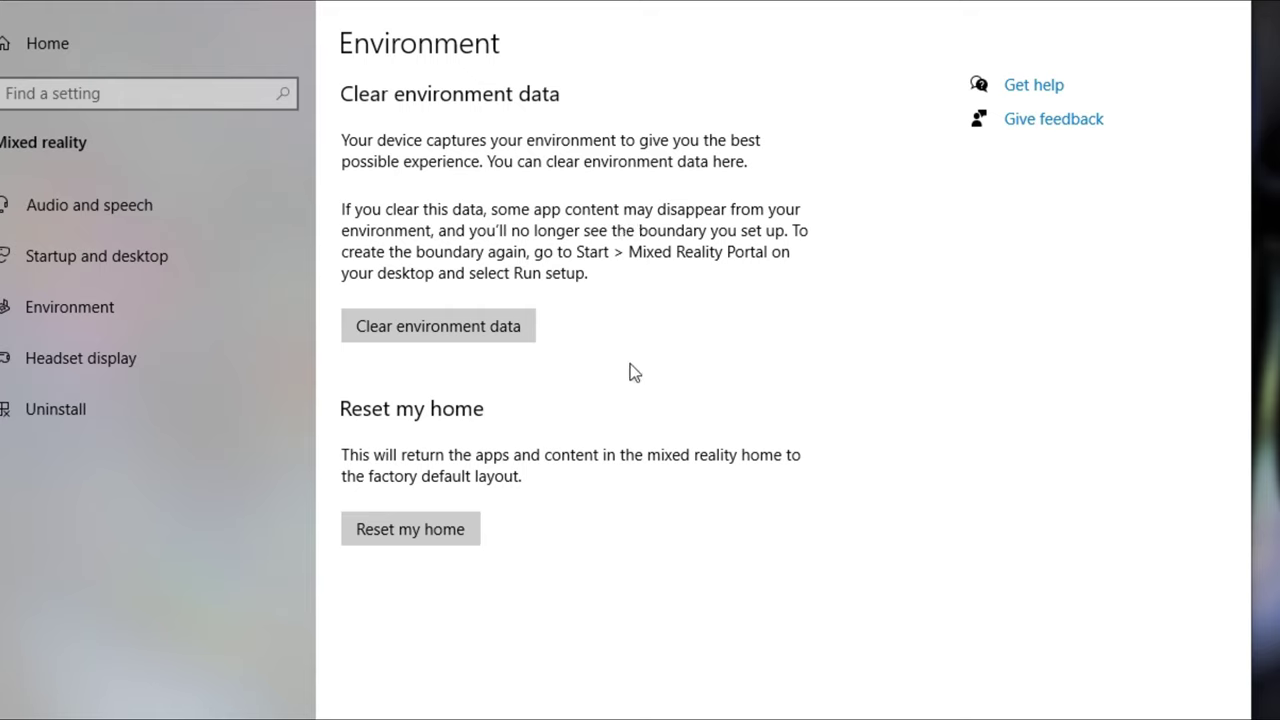
# Try twice to clear the stored environment data on the Environment page
pyautogui.click(499, 327)
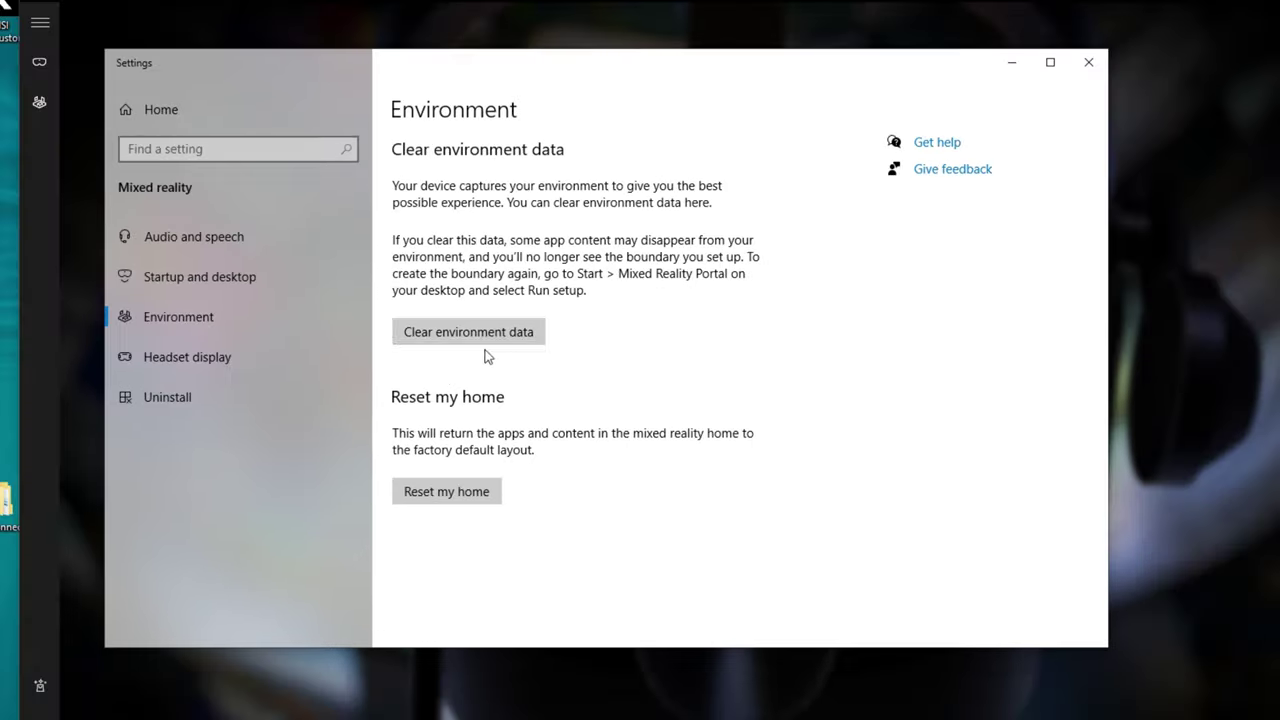
pyautogui.click(484, 333)
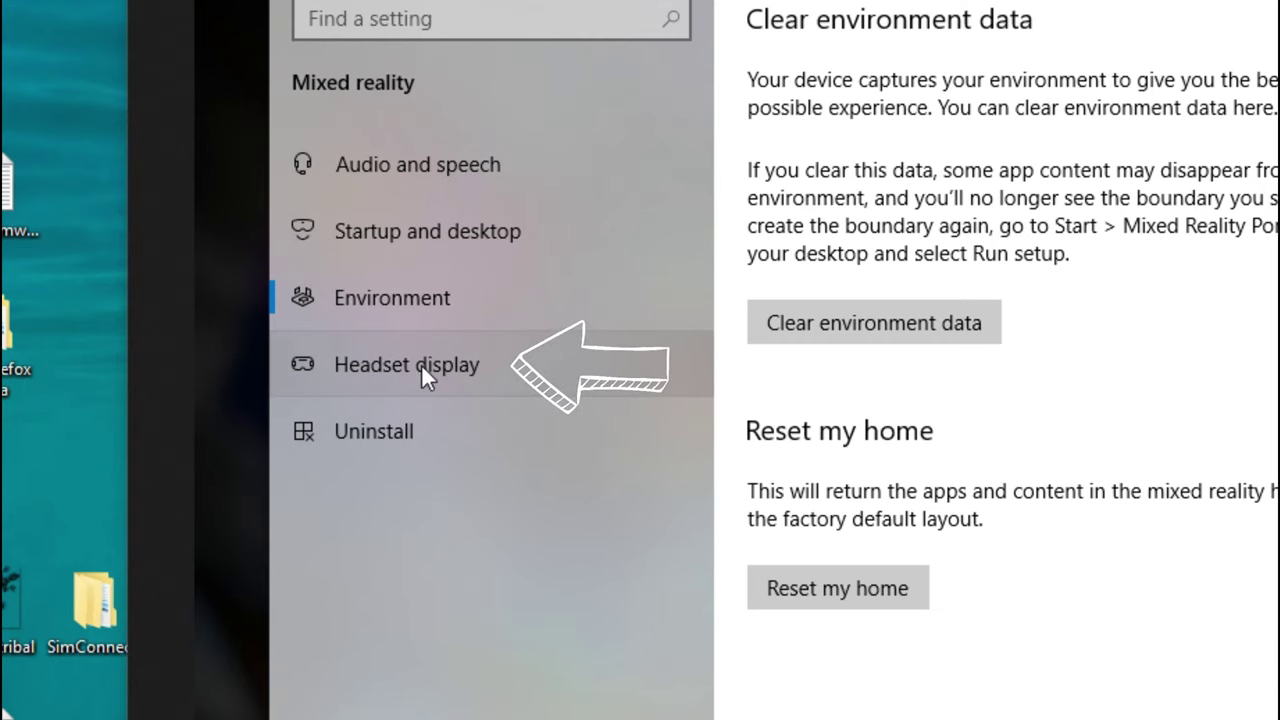
pyautogui.click(421, 364)
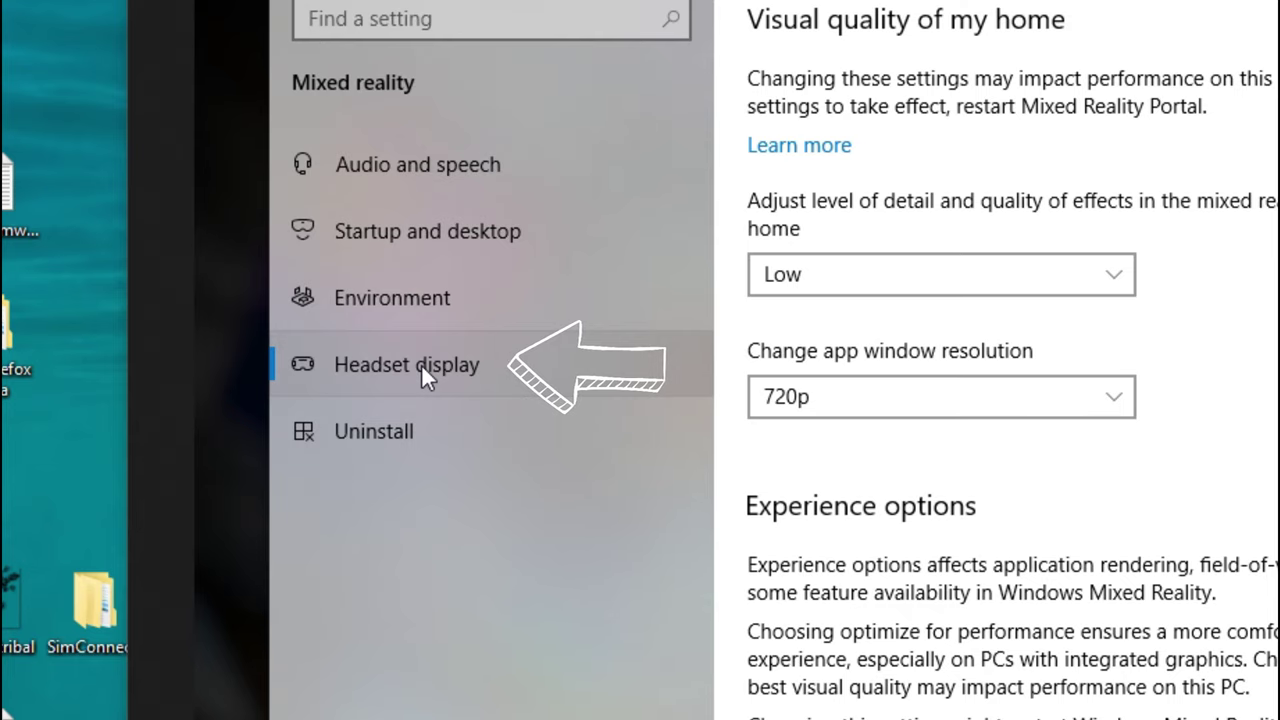
pyautogui.scroll(-3, 1010, 400)
pyautogui.scroll(3, 1010, 400)
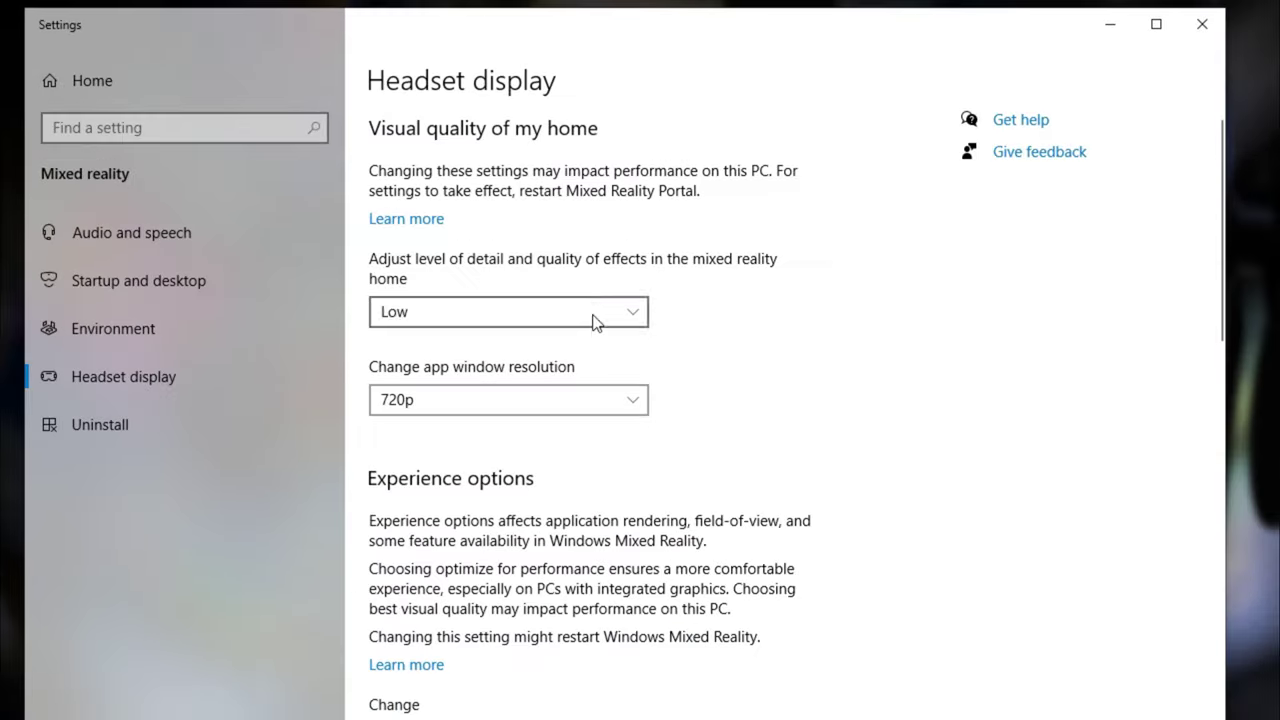
pyautogui.click(585, 313)
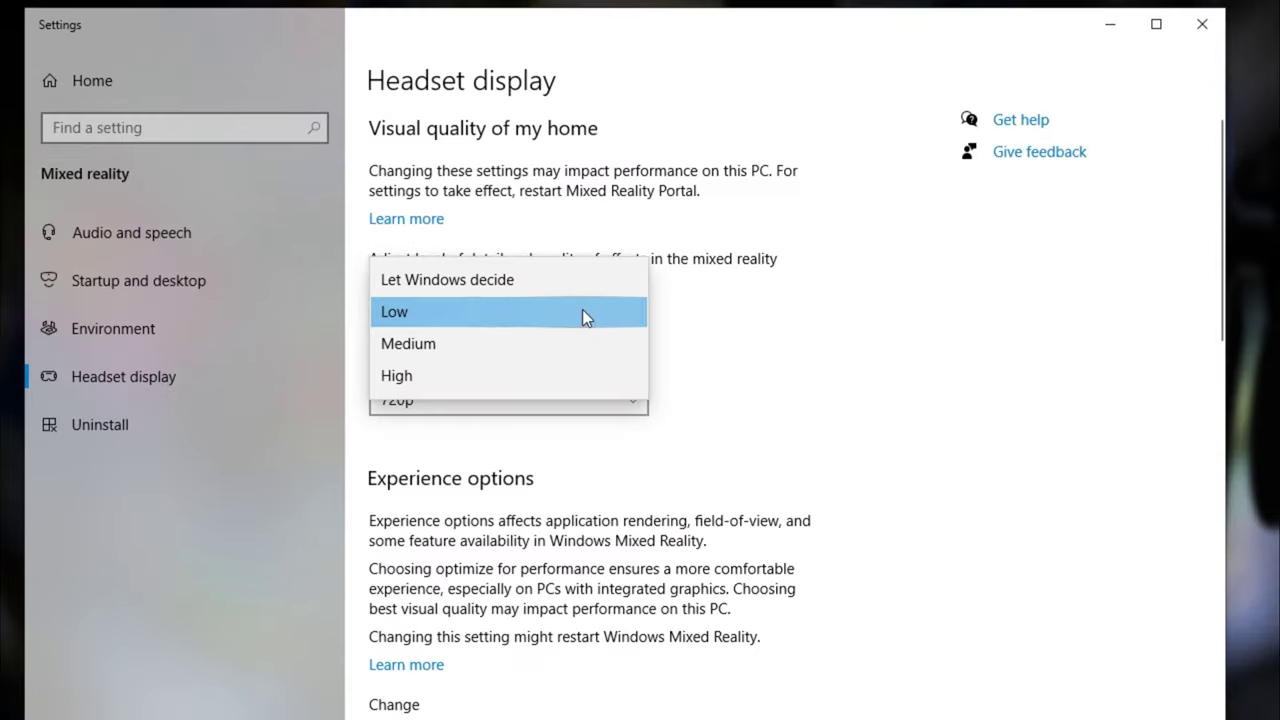
pyautogui.click(502, 314)
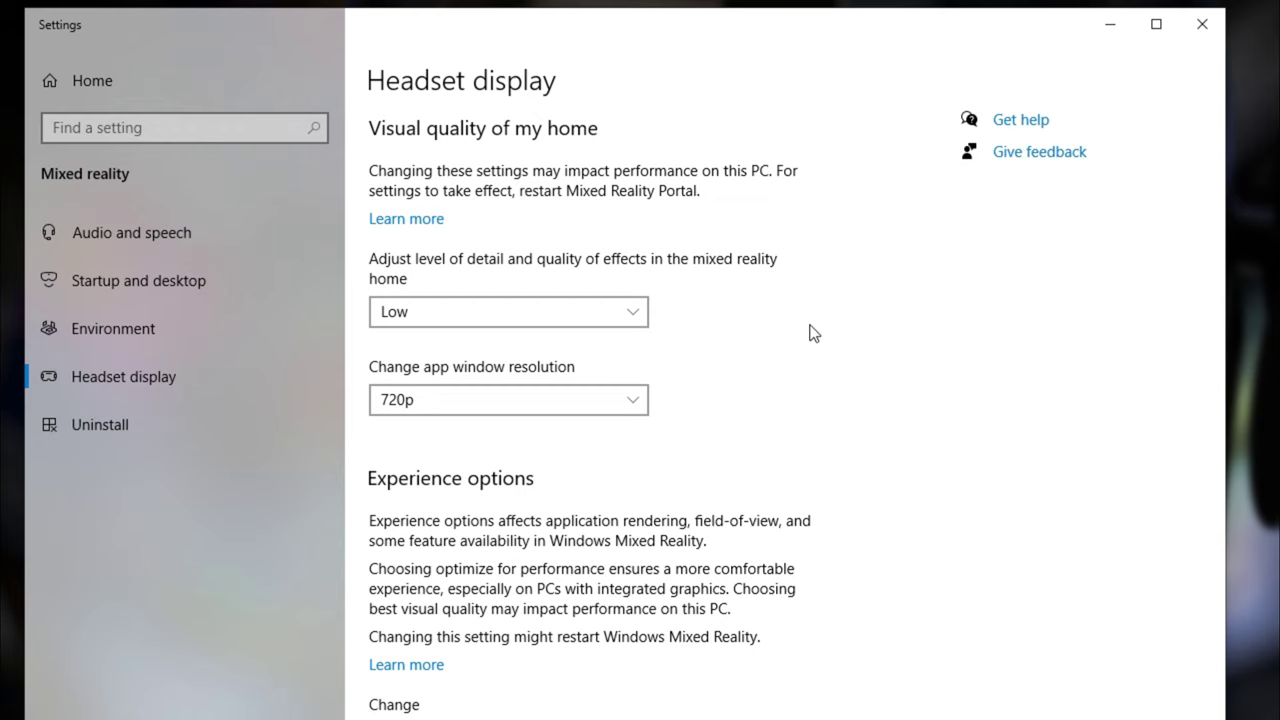
pyautogui.click(620, 313)
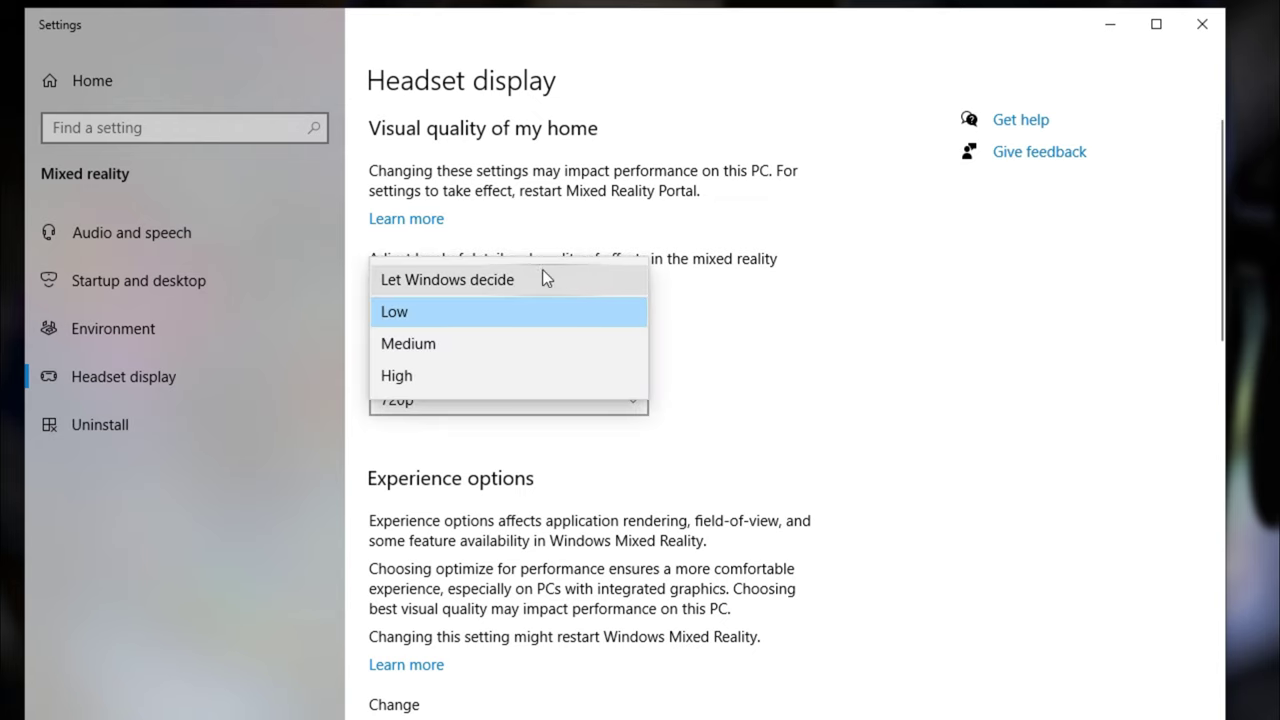
pyautogui.click(874, 363)
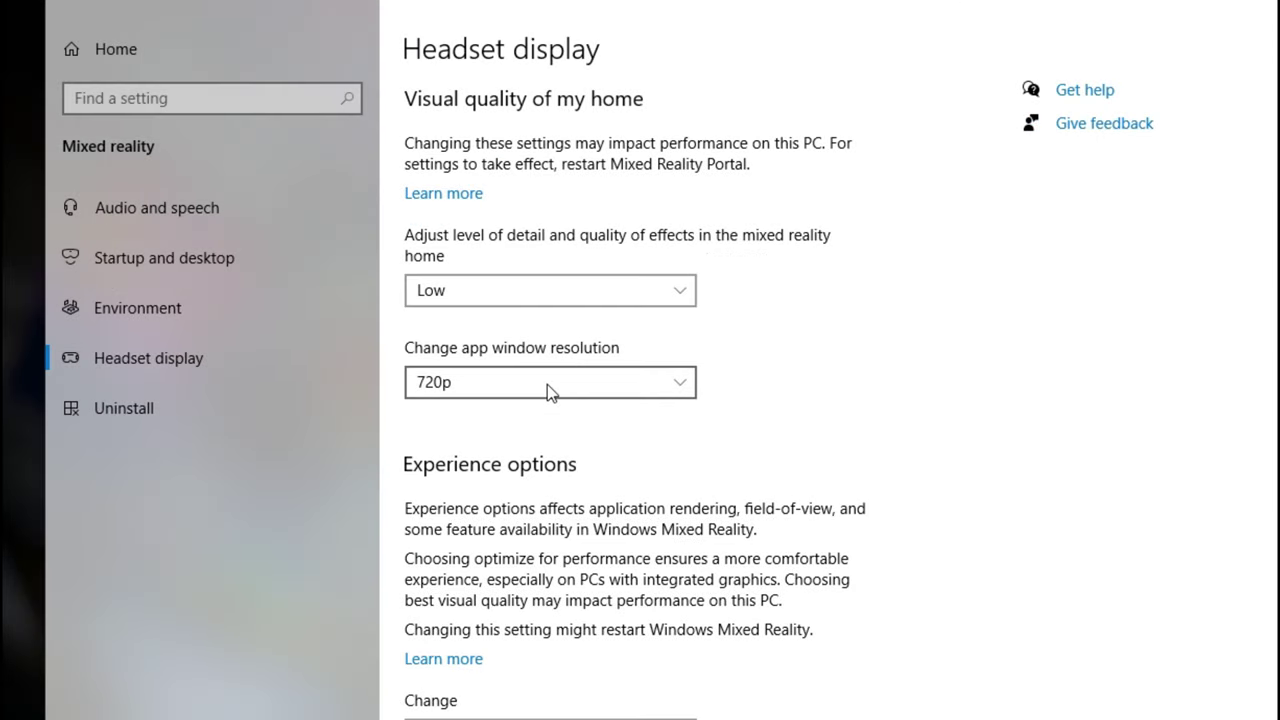
pyautogui.click(547, 384)
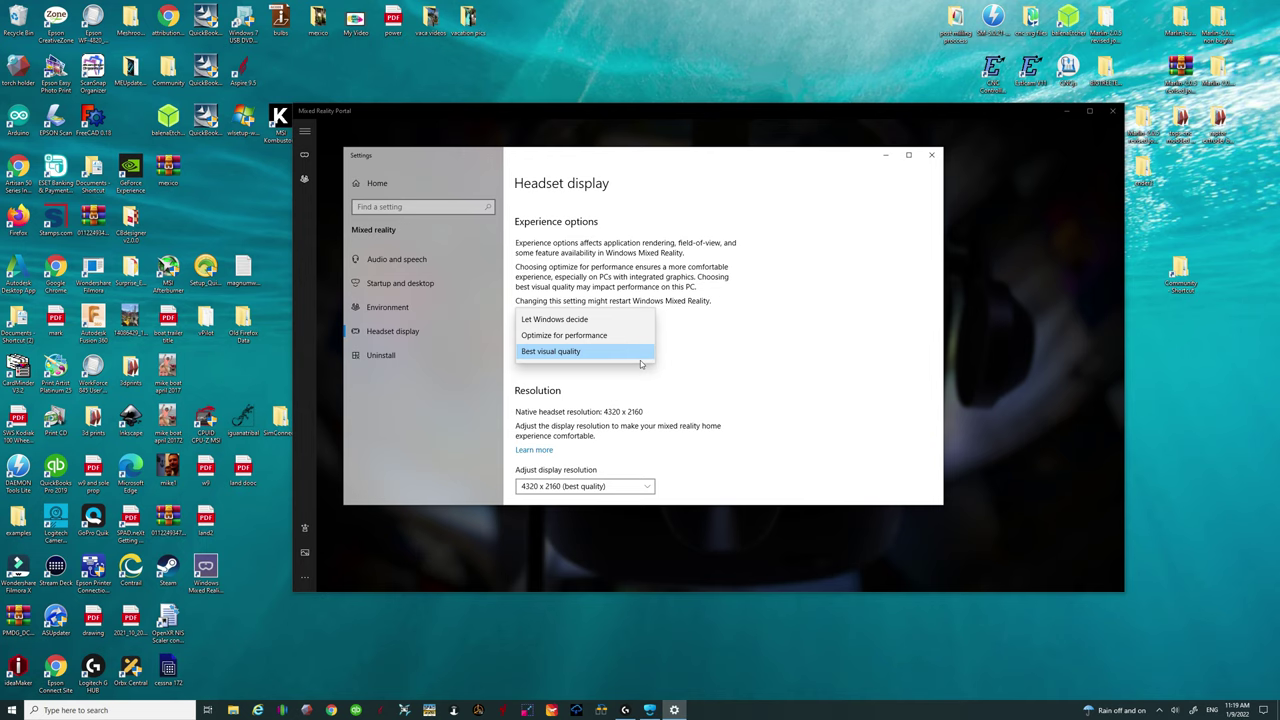
pyautogui.click(598, 355)
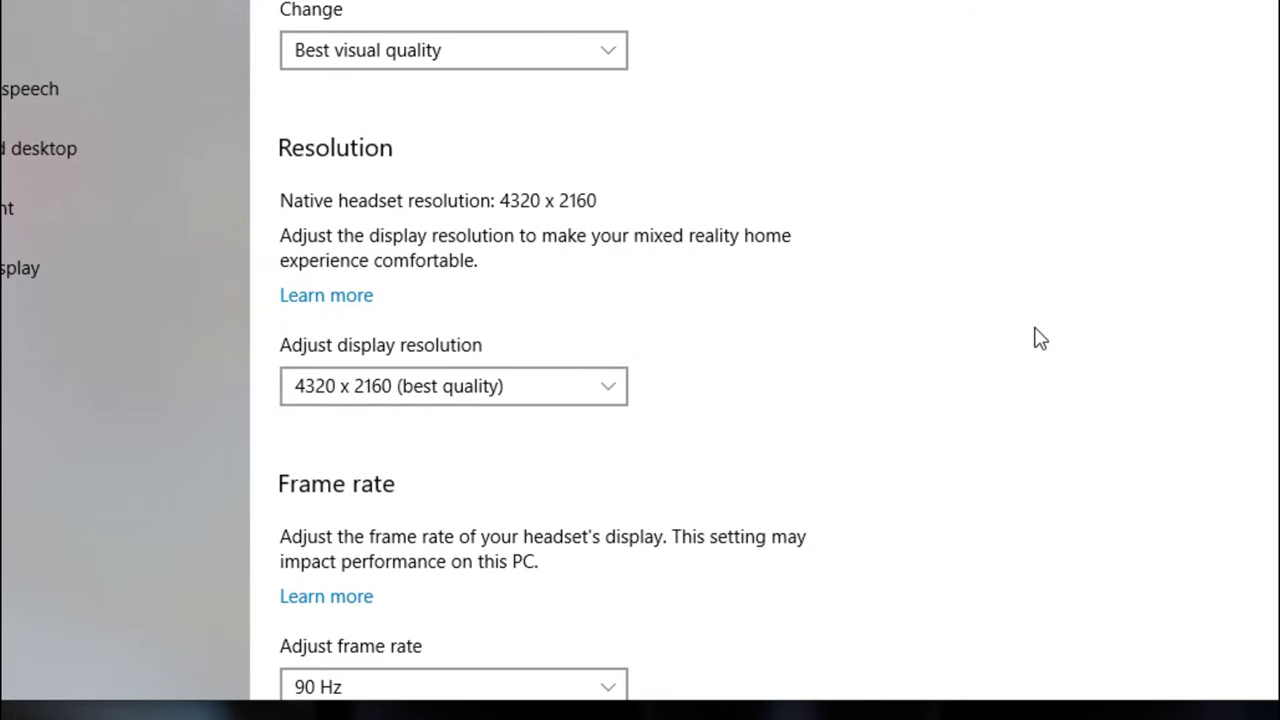
pyautogui.click(604, 398)
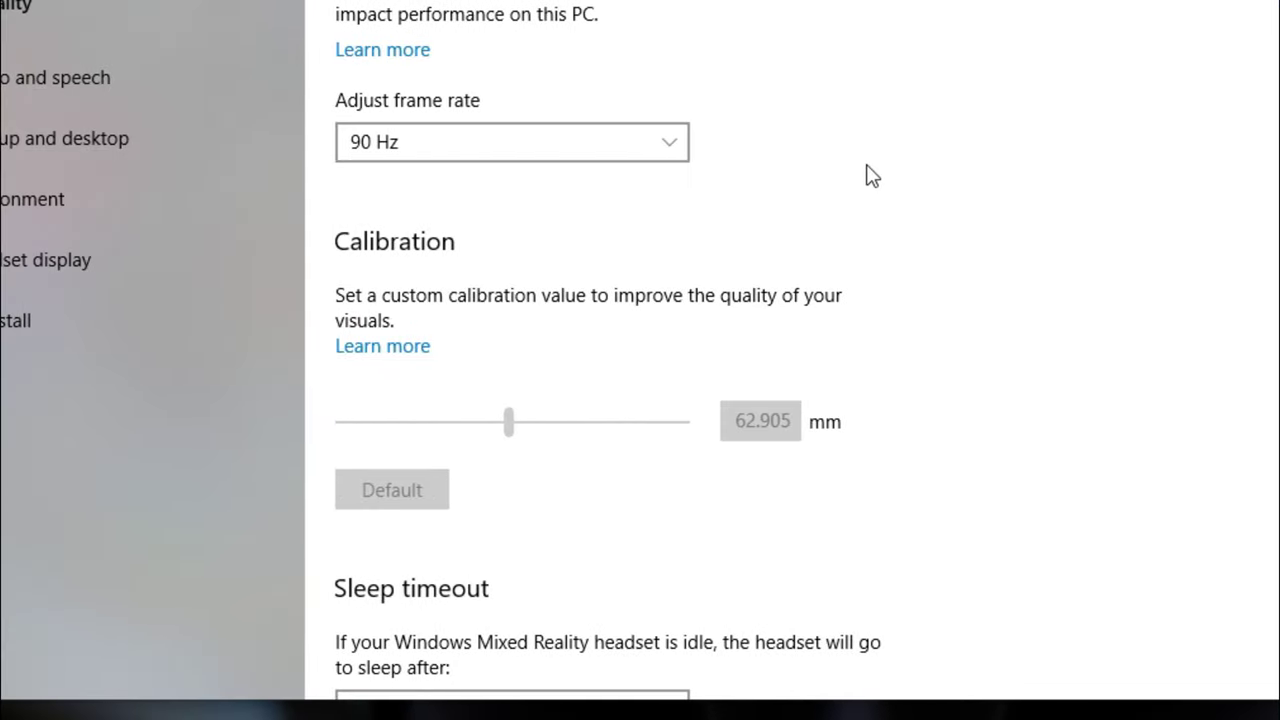
pyautogui.click(630, 140)
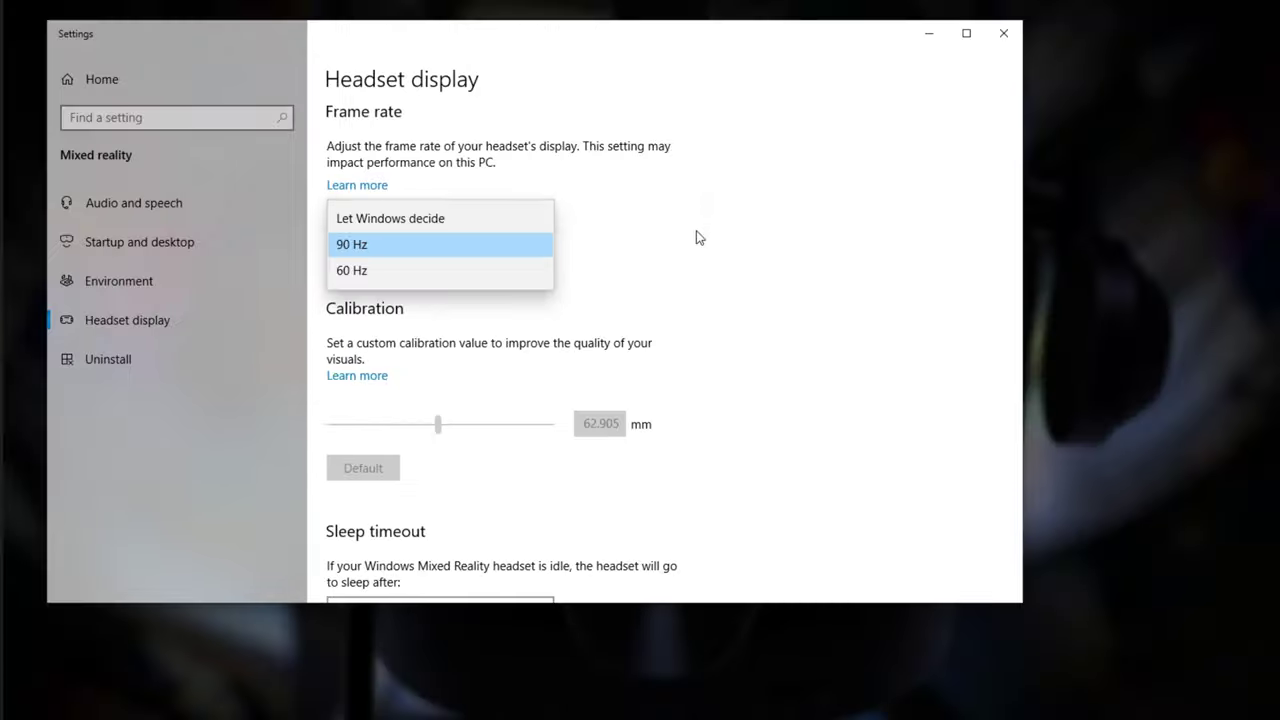
pyautogui.click(697, 237)
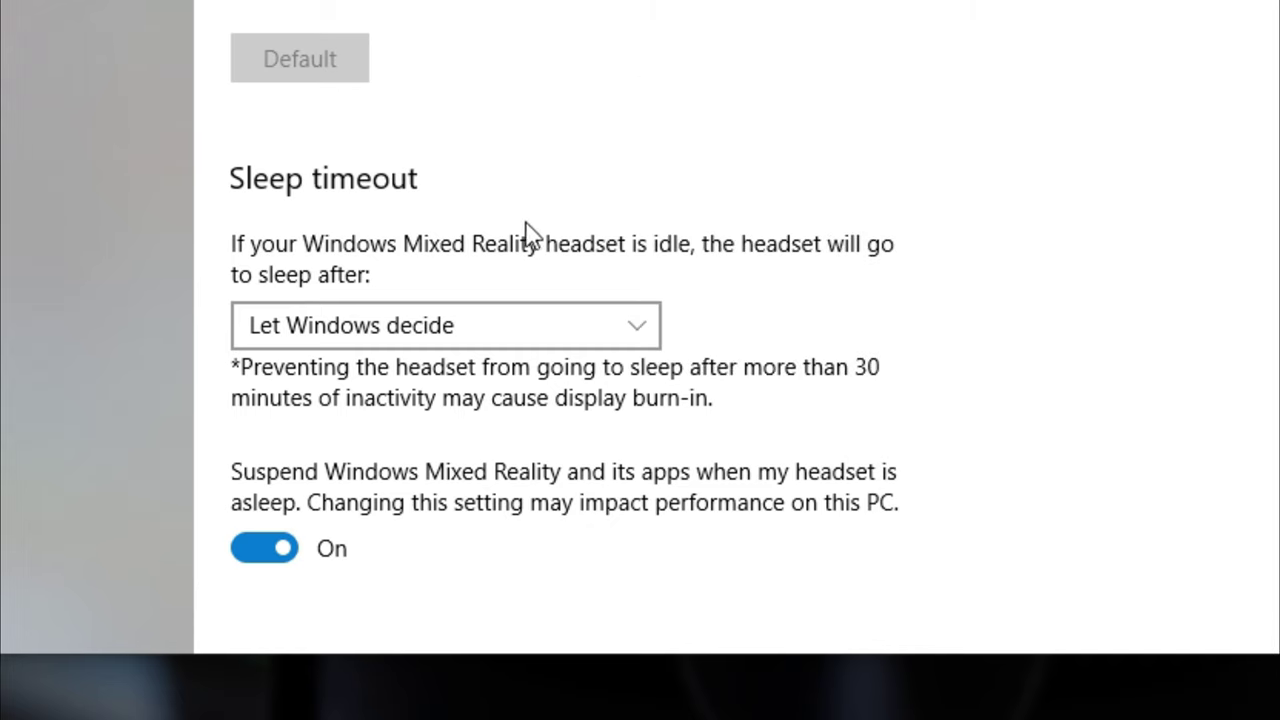
pyautogui.click(500, 338)
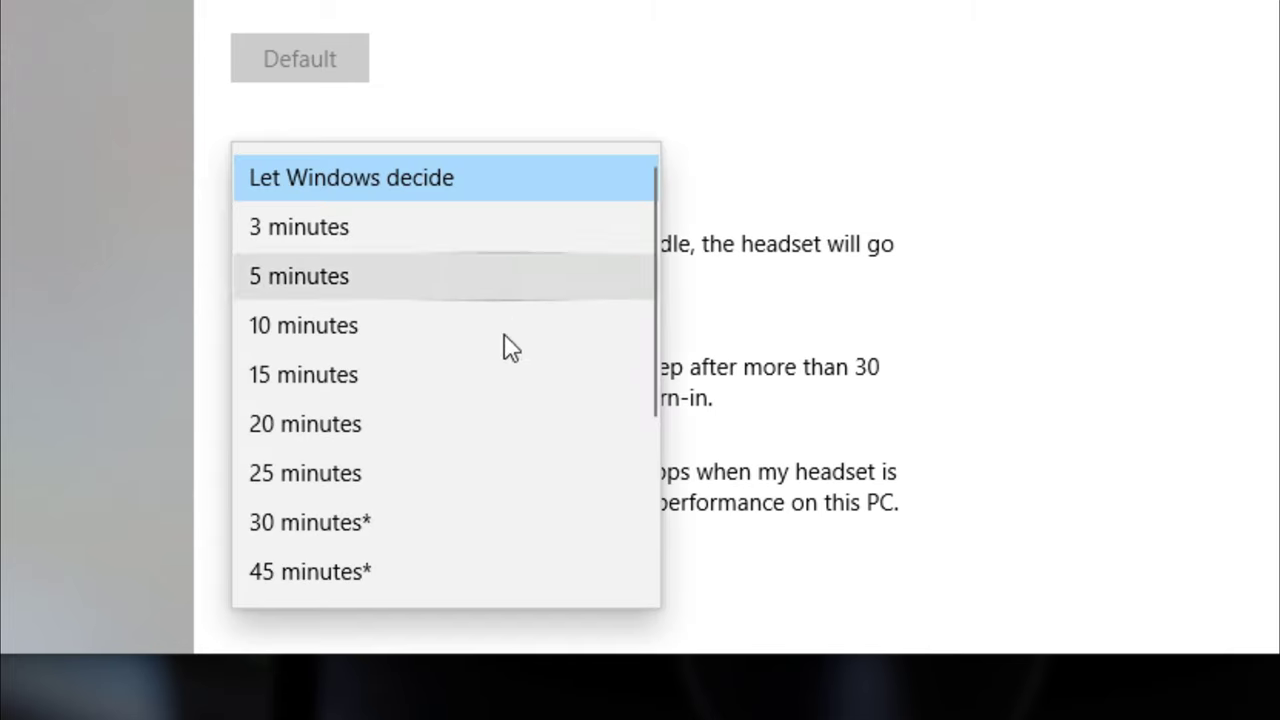
pyautogui.click(538, 172)
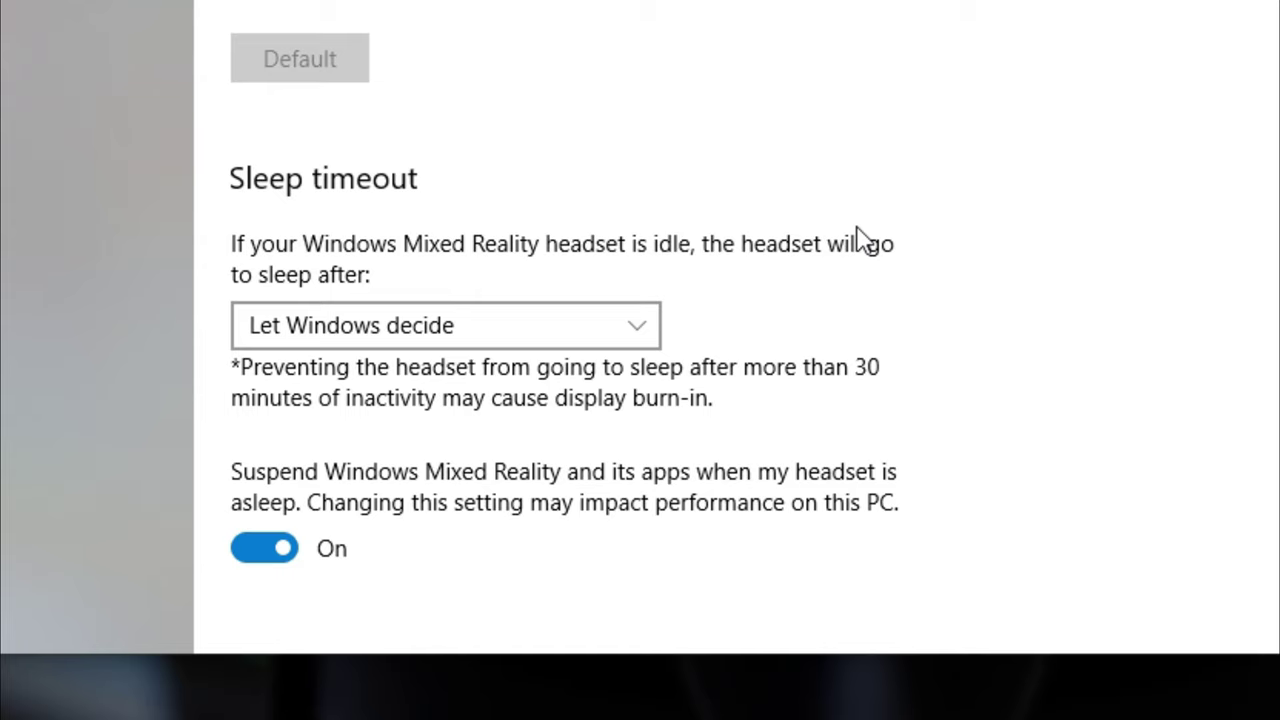